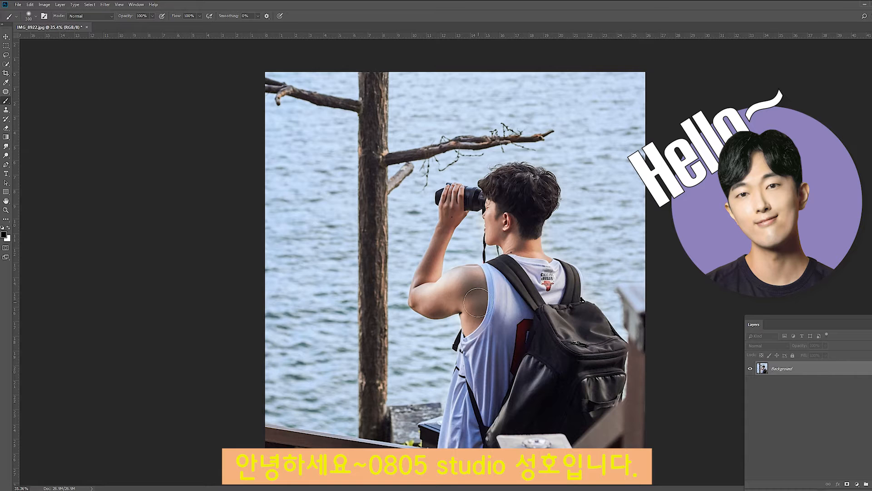
Add a new layer above the photo and choose the 1376 px skull brush from the ron__skulls set
{"action": "key", "text": "z"}
{"action": "left_click_drag", "start_coordinate": [465, 293], "coordinate": [462, 290]}
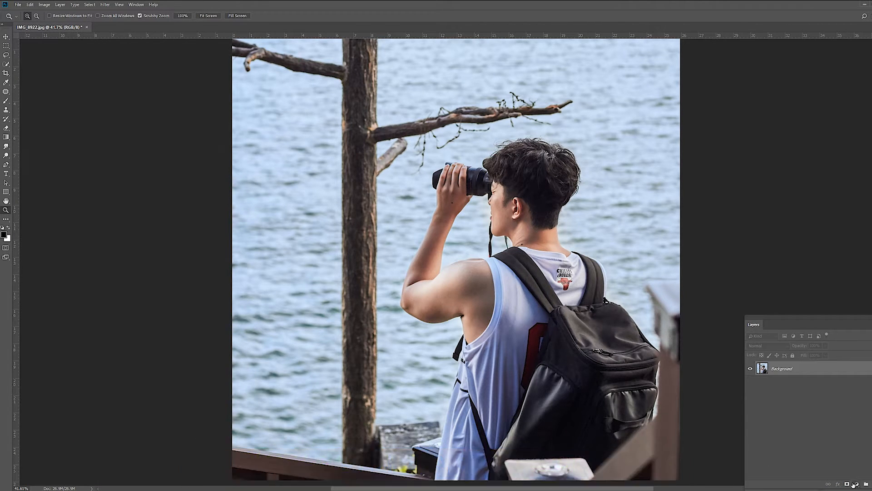
{"action": "left_click", "coordinate": [869, 485]}
{"action": "key", "text": "b"}
{"action": "right_click", "coordinate": [454, 268]}
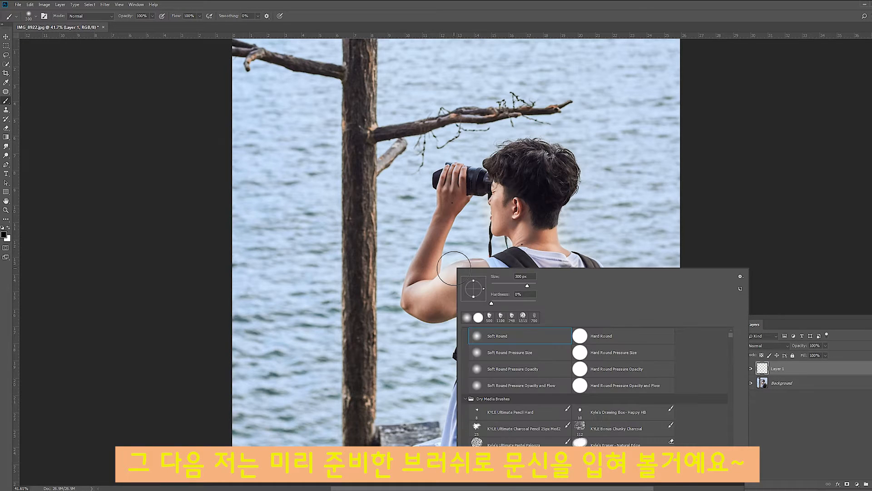
{"action": "left_click_drag", "start_coordinate": [727, 340], "coordinate": [730, 408]}
{"action": "left_click", "coordinate": [641, 391]}
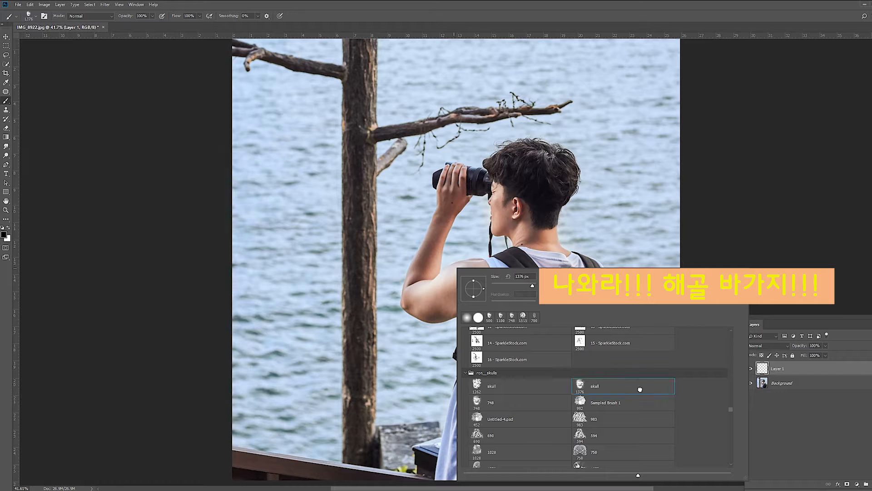
{"action": "key", "text": "Return"}
Reduce the skull brush to 600 px and stamp one black skull on the man's raised upper arm
{"action": "key", "text": "bracketleft"}
{"action": "key", "text": "bracketleft"}
{"action": "key", "text": "bracketleft"}
{"action": "key", "text": "bracketleft"}
{"action": "key", "text": "bracketleft"}
{"action": "key", "text": "bracketleft"}
{"action": "key", "text": "bracketleft"}
{"action": "key", "text": "bracketleft"}
{"action": "key", "text": "bracketleft"}
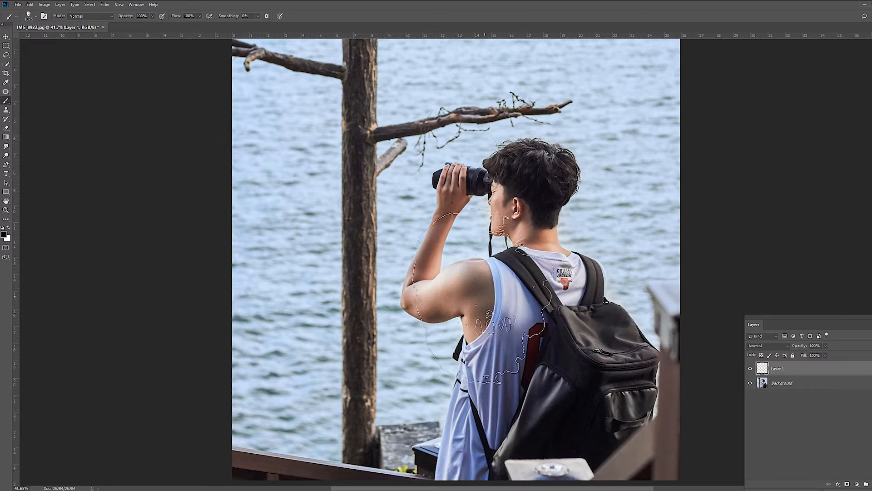
{"action": "key", "text": "bracketright"}
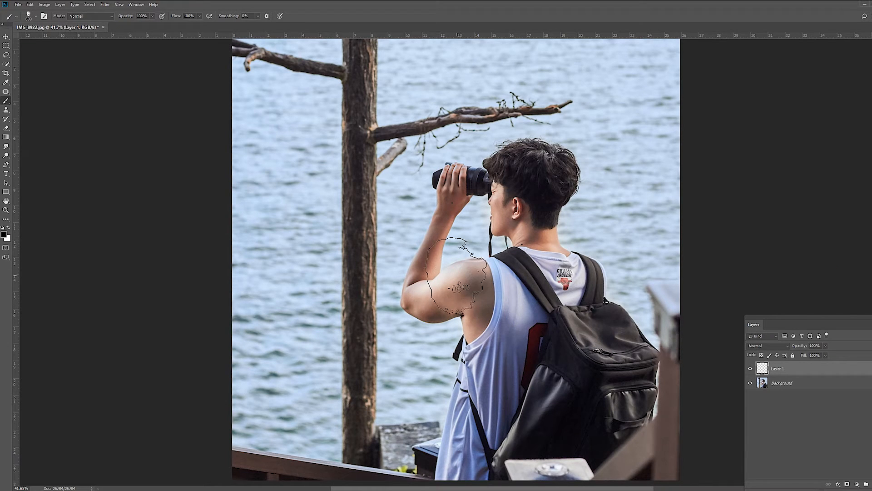
{"action": "left_click", "coordinate": [457, 275]}
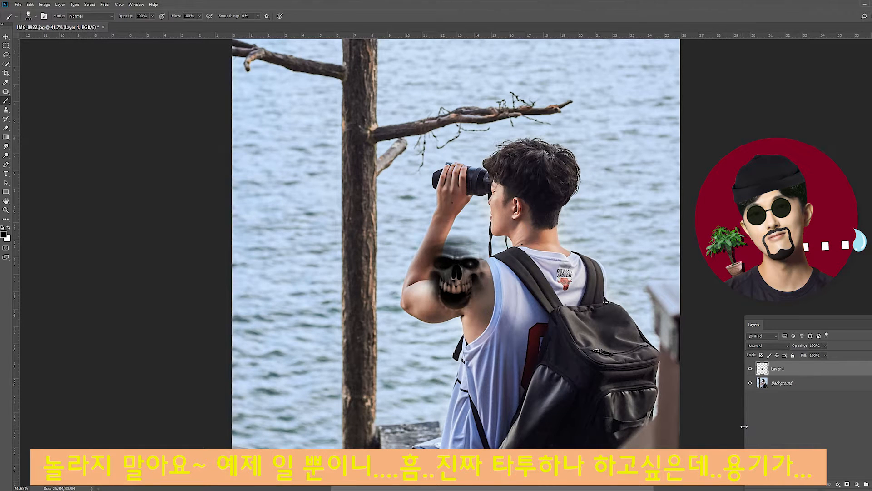
Rotate the skull with Free Transform by about 75° and reposition it over the shoulder and upper arm
{"action": "key", "text": "ctrl+t"}
{"action": "left_click_drag", "start_coordinate": [507, 228], "coordinate": [574, 348]}
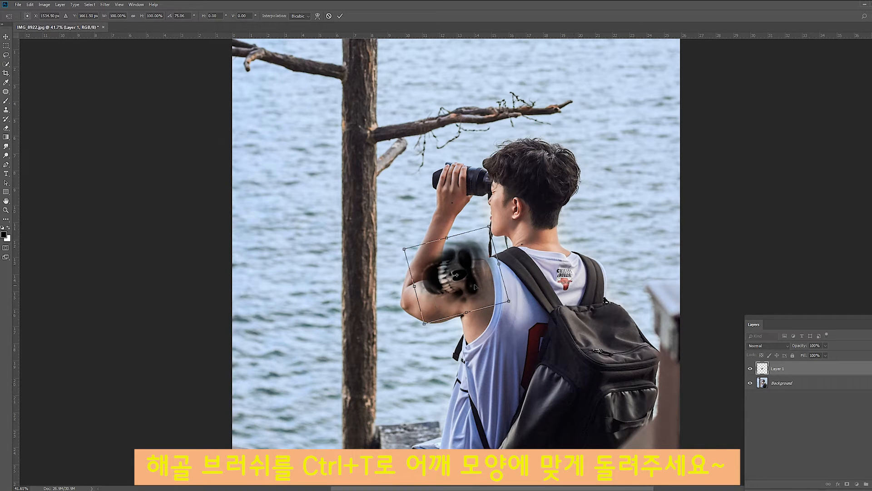
{"action": "mouse_move", "coordinate": [456, 276]}
{"action": "left_mouse_down"}
{"action": "mouse_move", "coordinate": [470, 302]}
{"action": "mouse_move", "coordinate": [460, 274]}
{"action": "mouse_move", "coordinate": [460, 282]}
{"action": "mouse_move", "coordinate": [508, 262]}
{"action": "mouse_move", "coordinate": [475, 302]}
{"action": "mouse_move", "coordinate": [468, 277]}
{"action": "mouse_move", "coordinate": [483, 276]}
{"action": "mouse_move", "coordinate": [444, 285]}
{"action": "left_mouse_up"}
{"action": "key", "text": "Return"}
Start a Warp on the skull, lowering both upper corners and bulging its interior to follow the rounded shoulder
{"action": "key", "text": "z"}
{"action": "key", "text": "ctrl+t"}
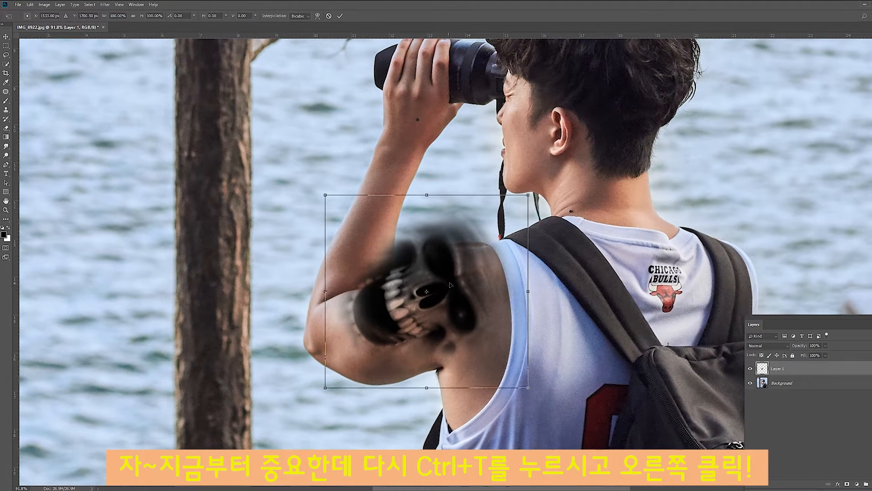
{"action": "right_click", "coordinate": [454, 277]}
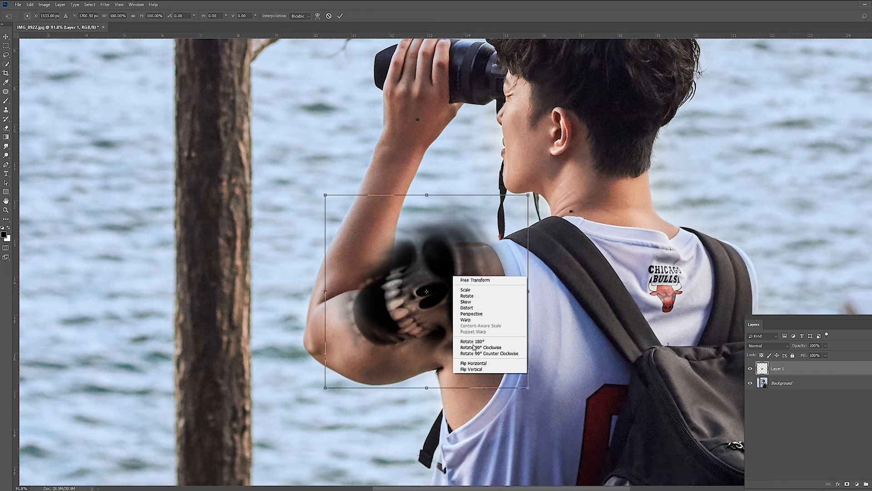
{"action": "left_click", "coordinate": [470, 321]}
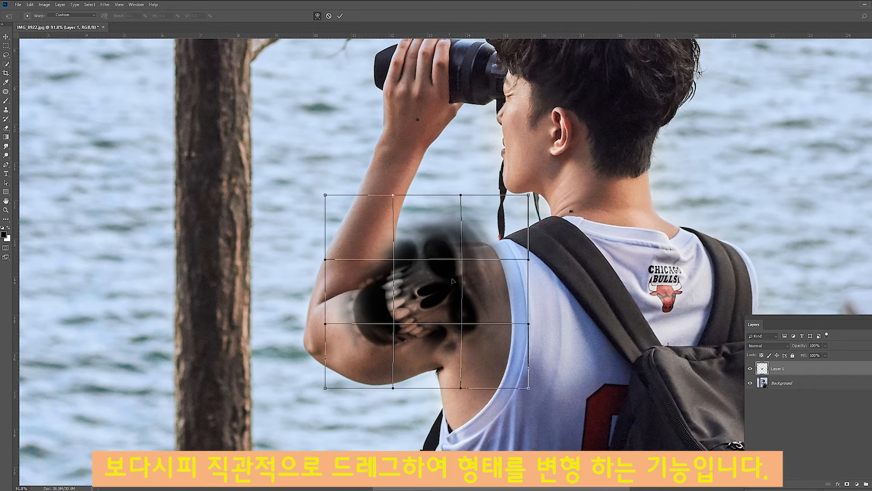
{"action": "left_click_drag", "start_coordinate": [452, 277], "coordinate": [456, 279]}
{"action": "left_click_drag", "start_coordinate": [325, 196], "coordinate": [319, 304]}
{"action": "left_click_drag", "start_coordinate": [528, 196], "coordinate": [594, 261]}
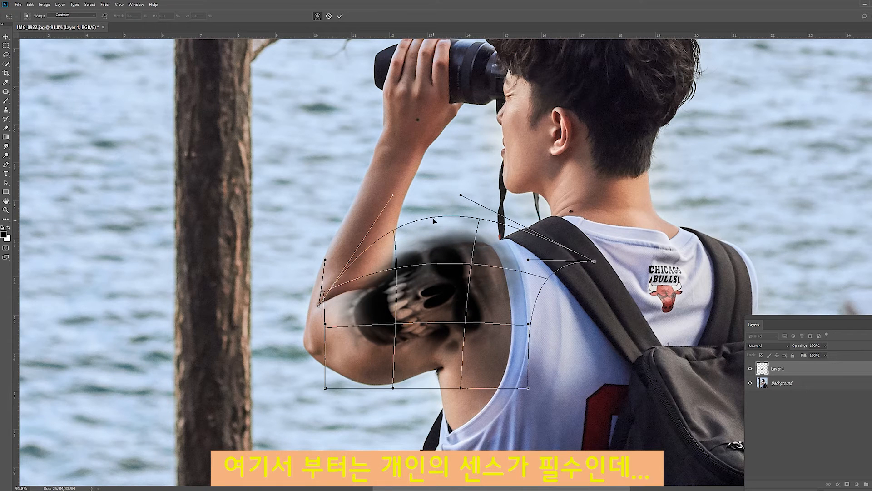
{"action": "left_click_drag", "start_coordinate": [434, 222], "coordinate": [451, 227]}
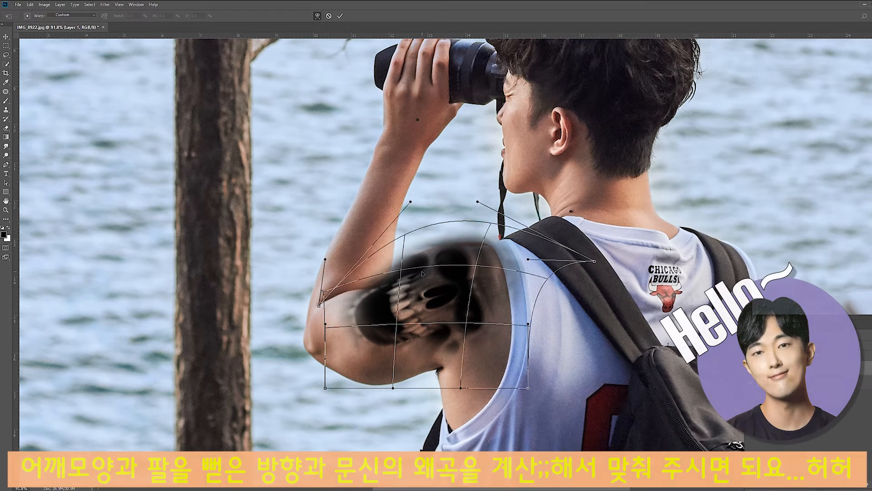
{"action": "left_click_drag", "start_coordinate": [422, 273], "coordinate": [427, 262]}
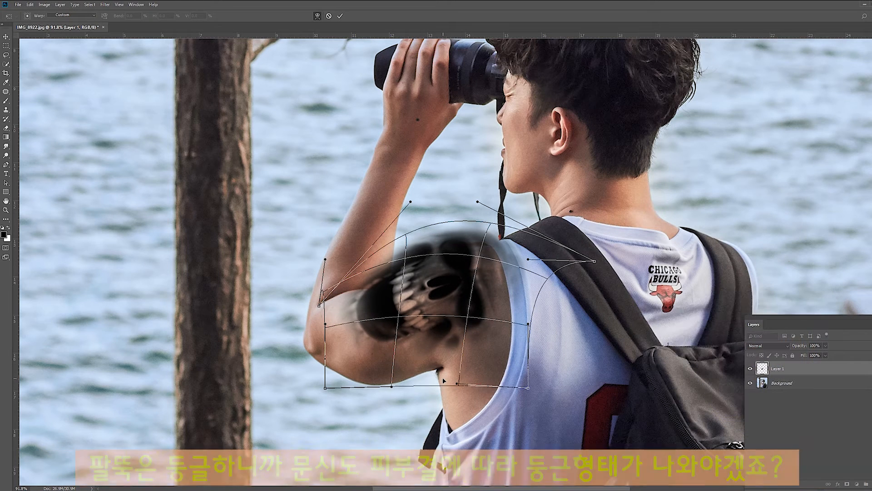
Shape the warp's lower edge and remaining corners to the underside of the arm and the shoulder, and apply it
{"action": "left_click_drag", "start_coordinate": [460, 388], "coordinate": [445, 372]}
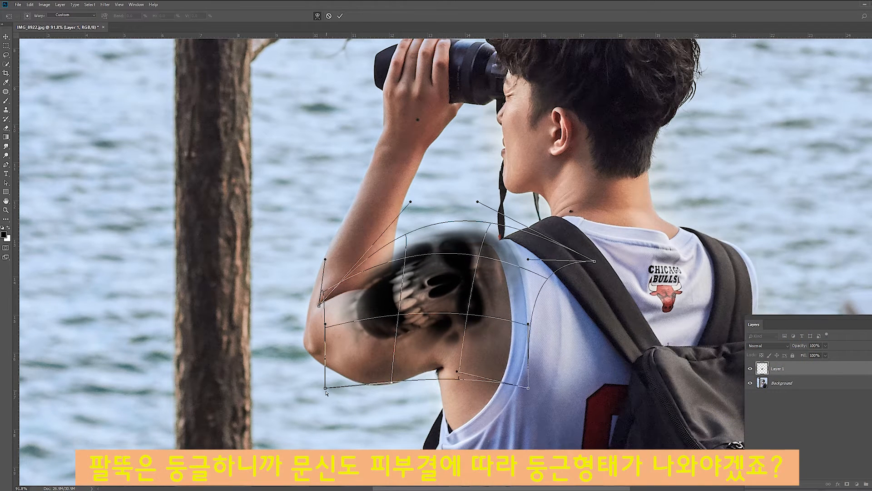
{"action": "left_click_drag", "start_coordinate": [326, 388], "coordinate": [327, 361]}
{"action": "left_click_drag", "start_coordinate": [321, 306], "coordinate": [340, 294]}
{"action": "left_click_drag", "start_coordinate": [545, 273], "coordinate": [562, 276]}
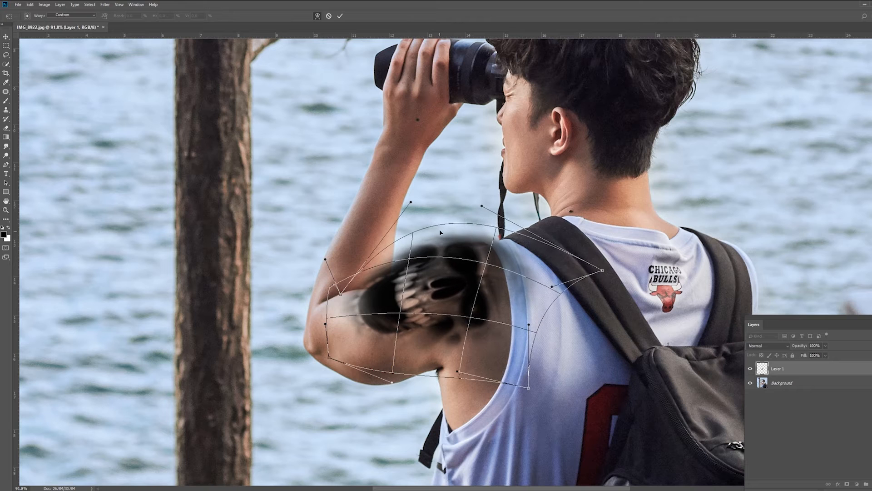
{"action": "left_click_drag", "start_coordinate": [429, 228], "coordinate": [439, 232]}
{"action": "left_click_drag", "start_coordinate": [437, 376], "coordinate": [438, 374]}
{"action": "left_click_drag", "start_coordinate": [529, 387], "coordinate": [544, 411]}
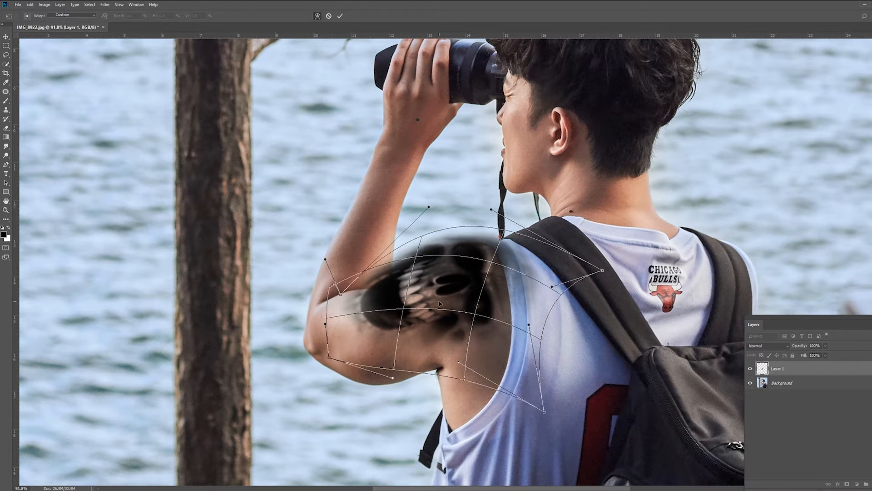
{"action": "key", "text": "Return"}
Apply a Perspective transform to the skull, making it taller at the shoulder and shorter toward the elbow
{"action": "key", "text": "z"}
{"action": "key", "text": "ctrl+t"}
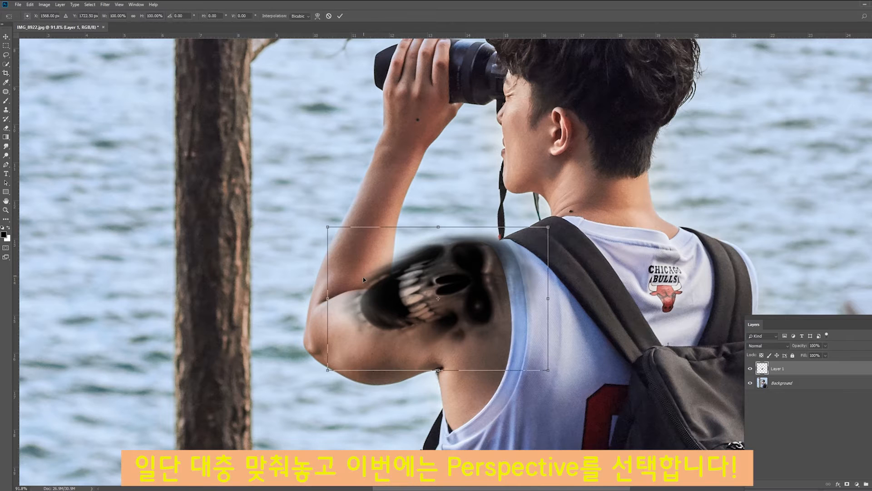
{"action": "right_click", "coordinate": [386, 300]}
{"action": "left_click", "coordinate": [405, 337]}
{"action": "left_click_drag", "start_coordinate": [328, 228], "coordinate": [328, 233]}
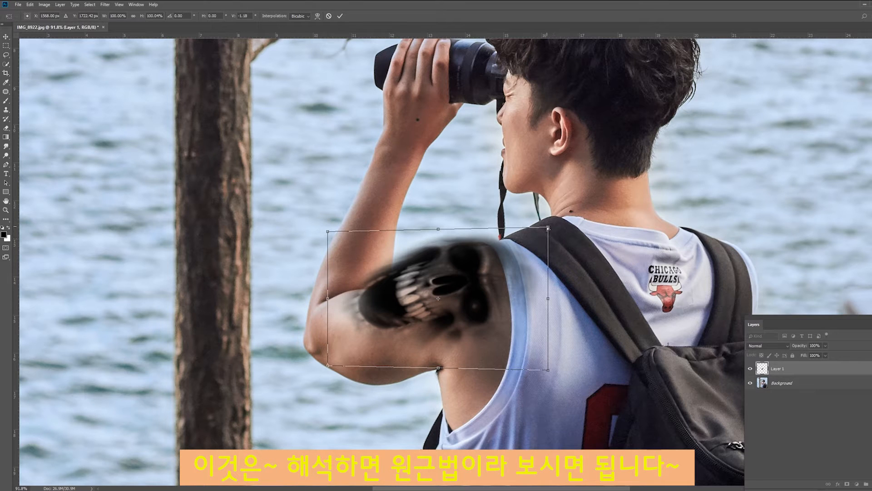
{"action": "left_click_drag", "start_coordinate": [549, 228], "coordinate": [548, 226]}
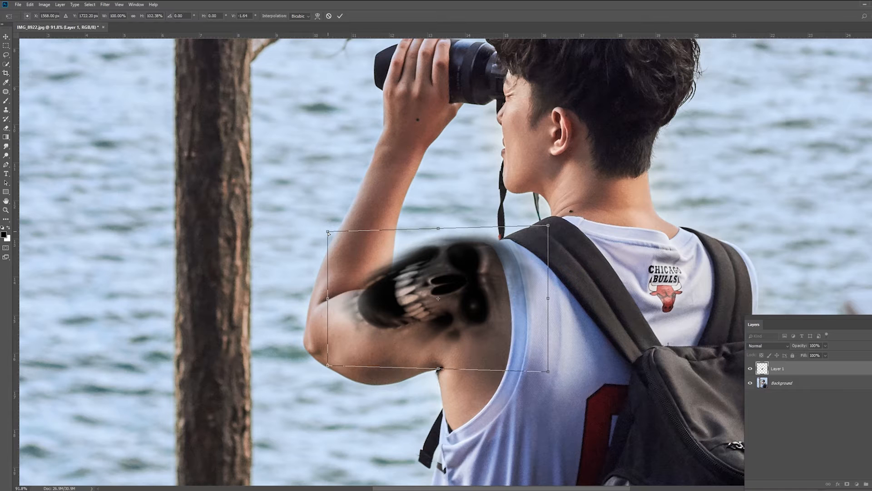
{"action": "left_click_drag", "start_coordinate": [328, 232], "coordinate": [329, 235]}
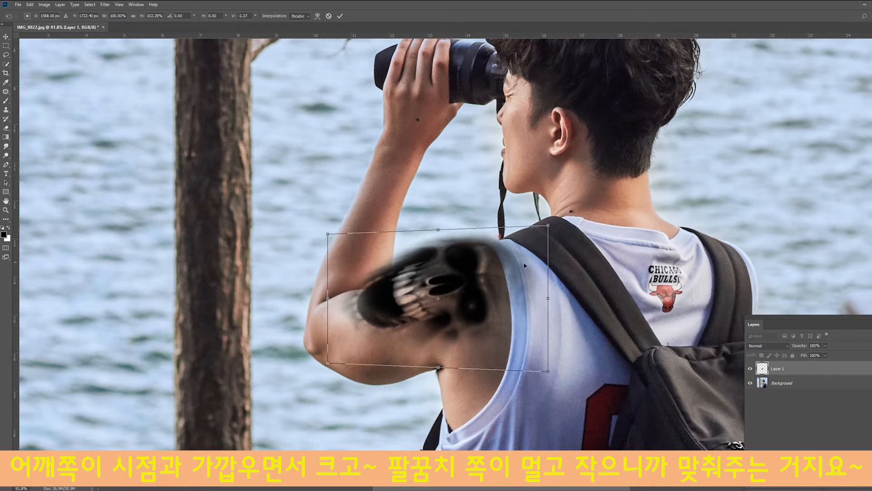
{"action": "left_click_drag", "start_coordinate": [549, 226], "coordinate": [548, 223]}
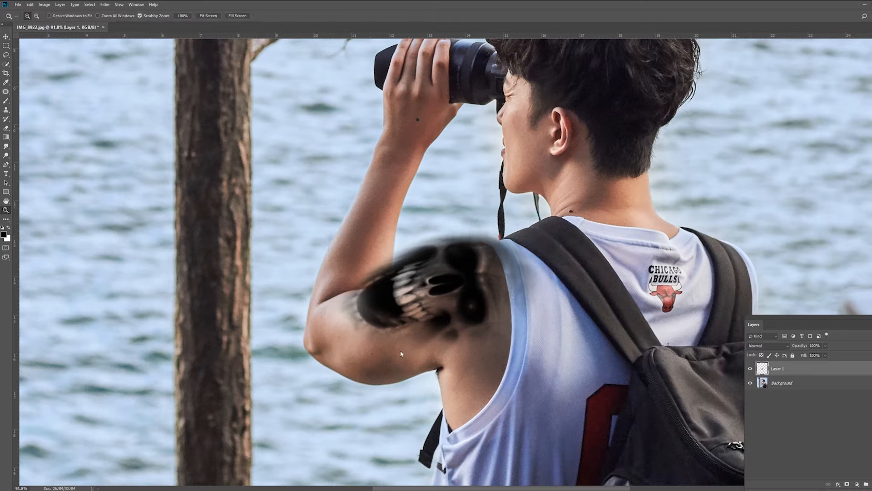
Refine the skull with a second Warp that curves its upper edge along the arm, and slightly adjust its elbow side
{"action": "right_click", "coordinate": [432, 276]}
{"action": "left_click", "coordinate": [468, 321]}
{"action": "left_click_drag", "start_coordinate": [417, 233], "coordinate": [418, 238]}
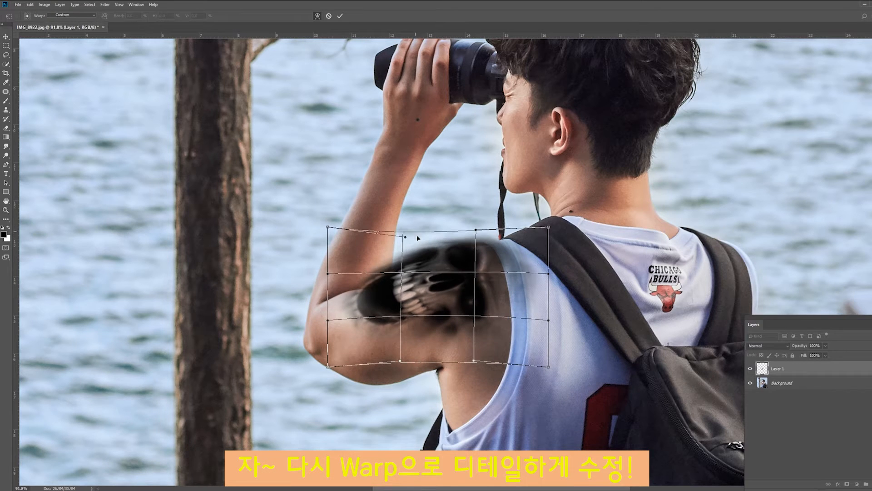
{"action": "left_click_drag", "start_coordinate": [438, 278], "coordinate": [498, 284]}
{"action": "left_click_drag", "start_coordinate": [549, 273], "coordinate": [558, 271]}
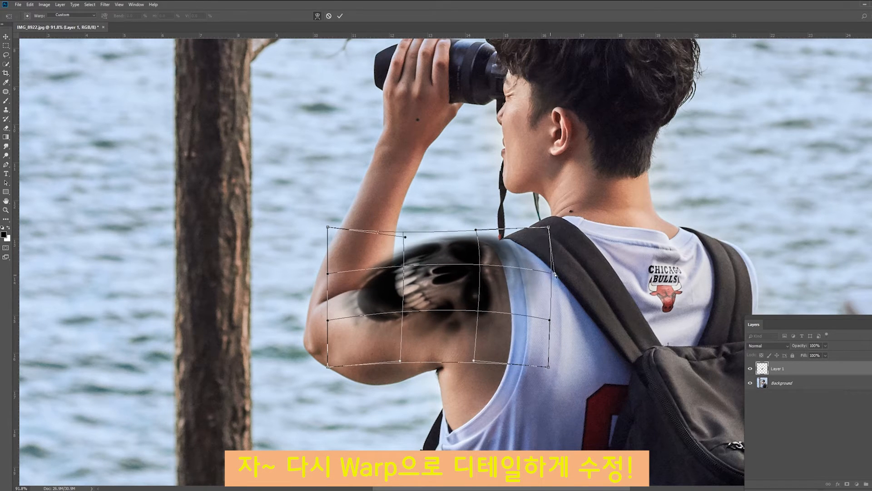
{"action": "left_click_drag", "start_coordinate": [327, 230], "coordinate": [334, 269]}
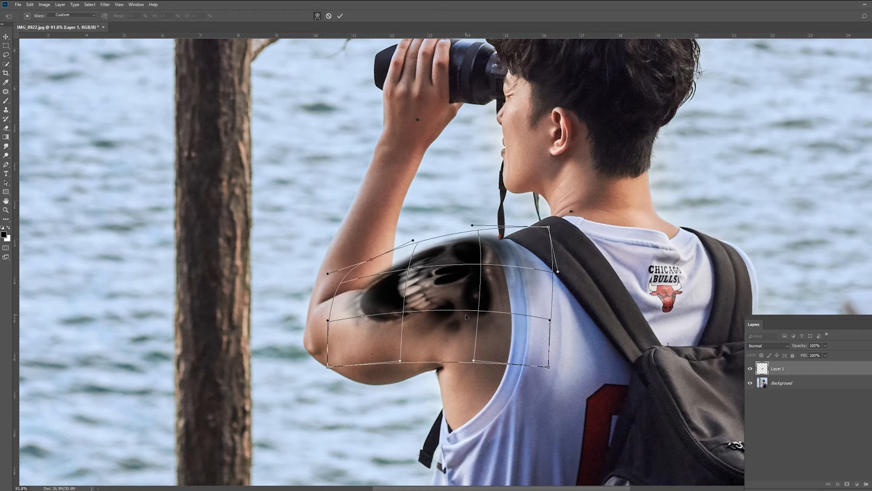
{"action": "key", "text": "Return"}
{"action": "key", "text": "ctrl+t"}
{"action": "left_click_drag", "start_coordinate": [329, 300], "coordinate": [328, 291]}
{"action": "key", "text": "Return"}
Lower the skull layer's opacity to 51% and add a layer mask to it
{"action": "left_click", "coordinate": [825, 345]}
{"action": "left_click_drag", "start_coordinate": [827, 354], "coordinate": [811, 356]}
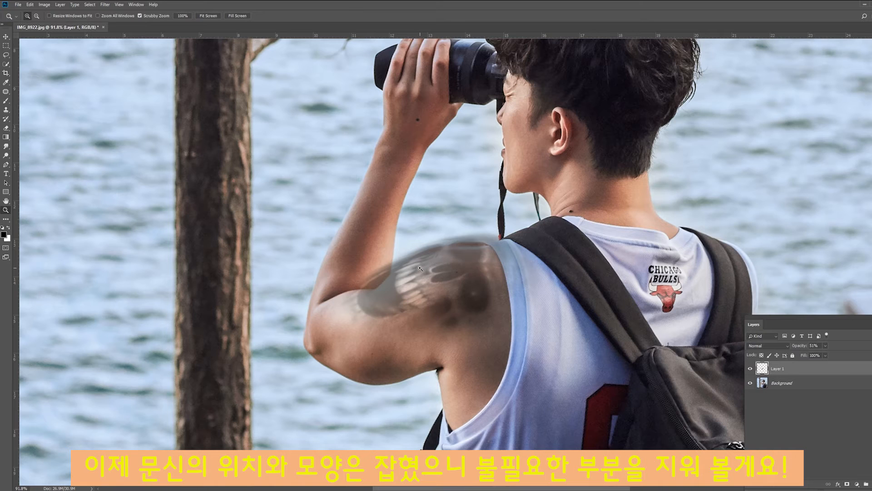
{"action": "left_click_drag", "start_coordinate": [419, 268], "coordinate": [471, 269]}
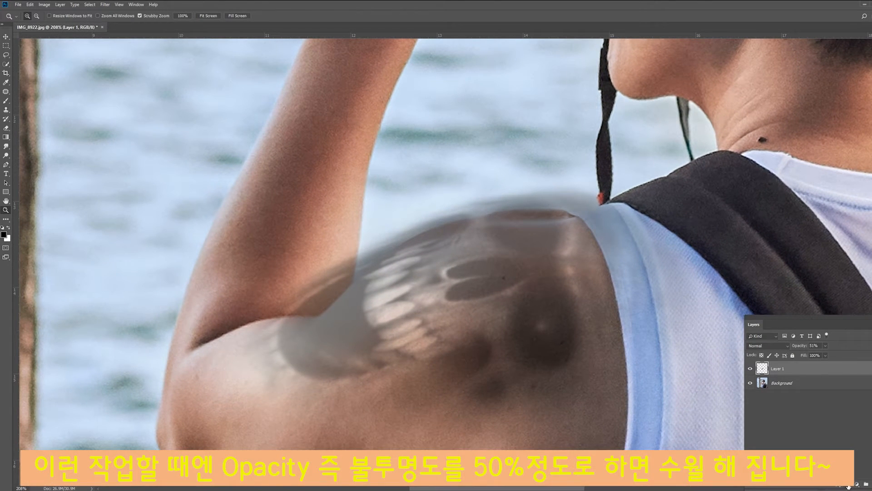
{"action": "left_click", "coordinate": [848, 486]}
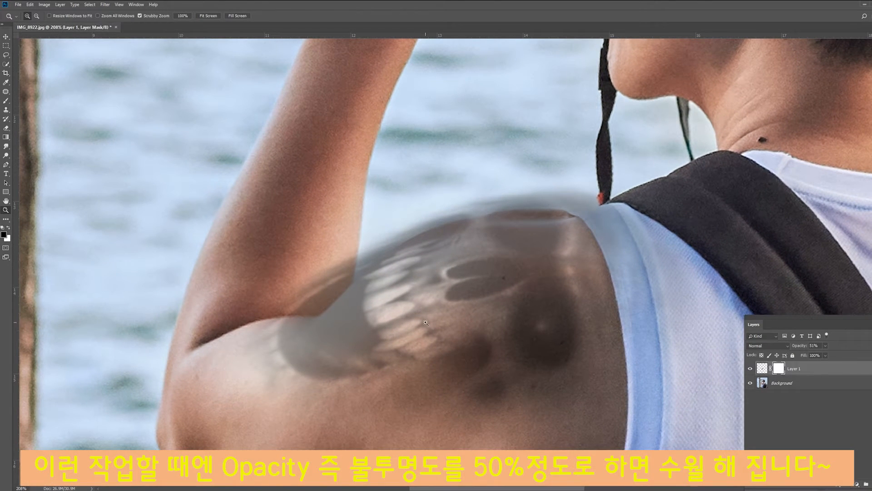
Choose a soft round brush for painting on the mask and reduce it to 25 px
{"action": "key", "text": "b"}
{"action": "right_click", "coordinate": [436, 250]}
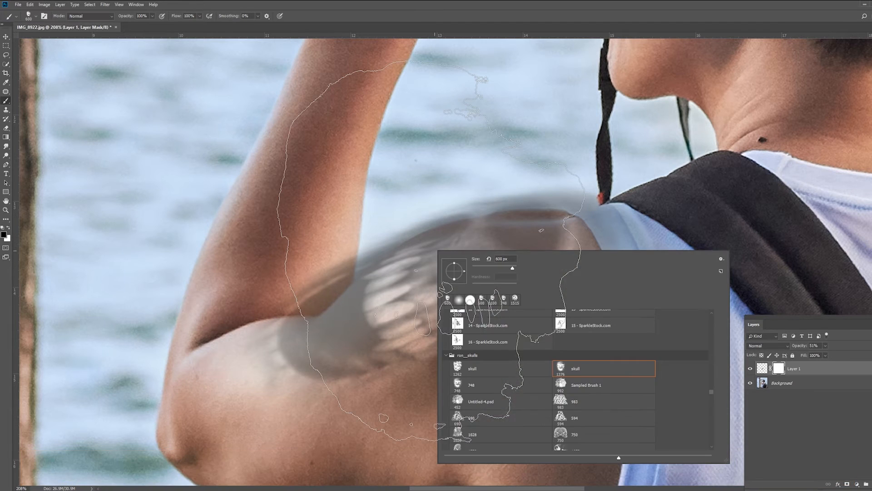
{"action": "left_click", "coordinate": [463, 305]}
{"action": "key", "text": "bracketleft"}
{"action": "key", "text": "bracketleft"}
{"action": "key", "text": "bracketleft"}
{"action": "key", "text": "bracketleft"}
{"action": "key", "text": "bracketleft"}
{"action": "key", "text": "bracketleft"}
{"action": "key", "text": "bracketleft"}
{"action": "key", "text": "bracketleft"}
{"action": "key", "text": "bracketleft"}
{"action": "key", "text": "bracketleft"}
{"action": "key", "text": "bracketleft"}
{"action": "key", "text": "bracketleft"}
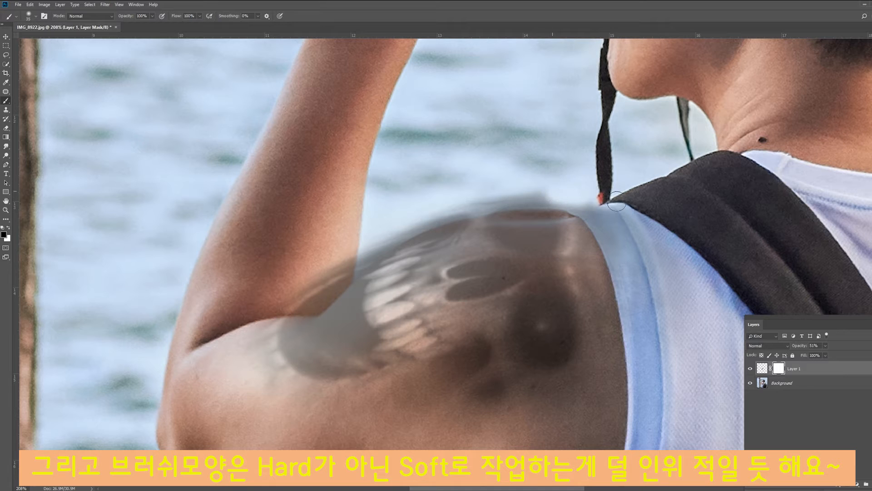
{"action": "key", "text": "bracketleft"}
Set the skull layer's opacity to 72% and mask out the tattoo where it spills onto the tank top's armhole edge
{"action": "left_click_drag", "start_coordinate": [750, 341], "coordinate": [771, 343]}
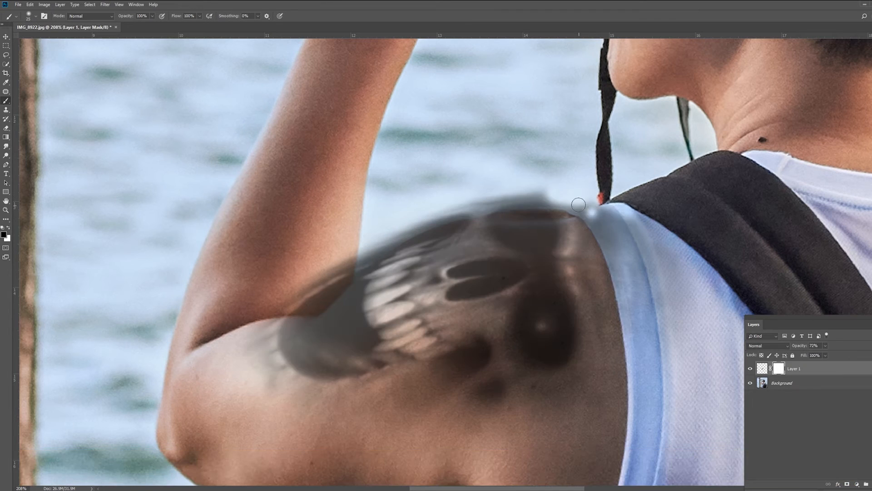
{"action": "left_click_drag", "start_coordinate": [574, 206], "coordinate": [584, 212]}
{"action": "mouse_move", "coordinate": [608, 249]}
{"action": "left_mouse_down"}
{"action": "mouse_move", "coordinate": [595, 229]}
{"action": "mouse_move", "coordinate": [617, 310]}
{"action": "left_mouse_up"}
{"action": "left_click_drag", "start_coordinate": [626, 383], "coordinate": [614, 338]}
{"action": "key", "text": "shift+bracketright"}
{"action": "key", "text": "shift+bracketright"}
{"action": "key", "text": "shift+bracketright"}
{"action": "key", "text": "shift+bracketright"}
{"action": "key", "text": "bracketright"}
{"action": "key", "text": "bracketright"}
{"action": "key", "text": "bracketright"}
{"action": "key", "text": "bracketright"}
{"action": "mouse_move", "coordinate": [574, 152]}
{"action": "left_mouse_down"}
{"action": "mouse_move", "coordinate": [598, 173]}
{"action": "mouse_move", "coordinate": [654, 394]}
{"action": "left_mouse_up"}
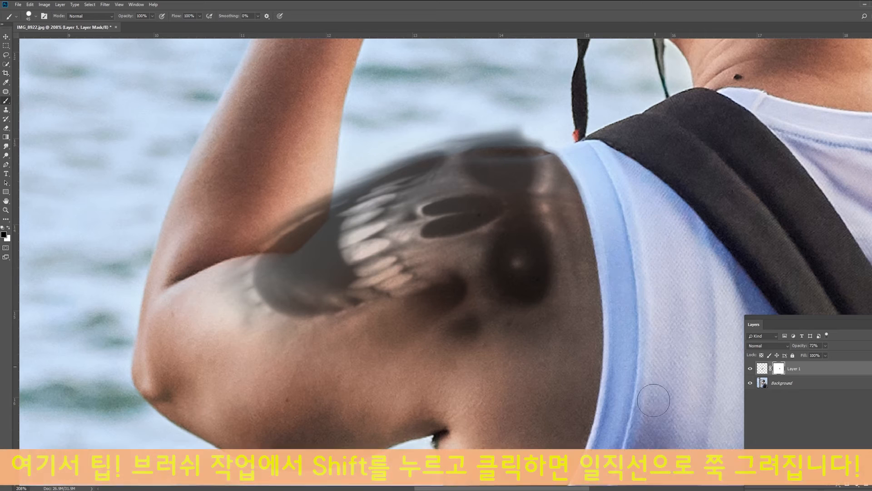
Mask out the tattoo overflow along the upper contour of the arm and shoulder, using straight strokes with a smaller brush
{"action": "left_click_drag", "start_coordinate": [459, 237], "coordinate": [525, 317]}
{"action": "right_click", "coordinate": [464, 188]}
{"action": "key", "text": "bracketleft"}
{"action": "key", "text": "bracketleft"}
{"action": "key", "text": "bracketleft"}
{"action": "key", "text": "bracketleft"}
{"action": "key", "text": "bracketleft"}
{"action": "key", "text": "bracketleft"}
{"action": "left_click", "coordinate": [310, 326]}
{"action": "left_click", "coordinate": [338, 329], "text": "shift"}
{"action": "left_click", "coordinate": [358, 329], "text": "shift"}
{"action": "left_click", "coordinate": [411, 279], "text": "shift"}
{"action": "mouse_move", "coordinate": [427, 269]}
{"action": "left_mouse_down"}
{"action": "mouse_move", "coordinate": [481, 237]}
{"action": "mouse_move", "coordinate": [542, 223]}
{"action": "mouse_move", "coordinate": [616, 224]}
{"action": "left_mouse_up"}
Enlarge the mask brush and paint away the remaining skull shading over the forearm at the elbow crease
{"action": "key", "text": "bracketright"}
{"action": "key", "text": "bracketright"}
{"action": "key", "text": "bracketright"}
{"action": "key", "text": "bracketright"}
{"action": "key", "text": "bracketright"}
{"action": "left_click_drag", "start_coordinate": [357, 305], "coordinate": [334, 318]}
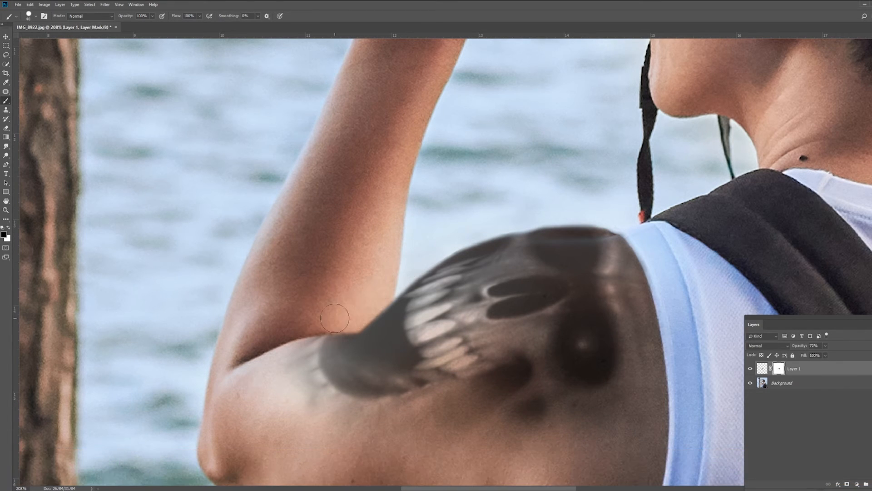
Set the skull layer's opacity to 100%, select its image instead of the mask, and compare the photo with and without the tattoo
{"action": "left_click_drag", "start_coordinate": [825, 349], "coordinate": [838, 350]}
{"action": "key", "text": "z"}
{"action": "left_click", "coordinate": [750, 368]}
{"action": "left_click", "coordinate": [750, 368]}
{"action": "left_click_drag", "start_coordinate": [495, 219], "coordinate": [440, 315]}
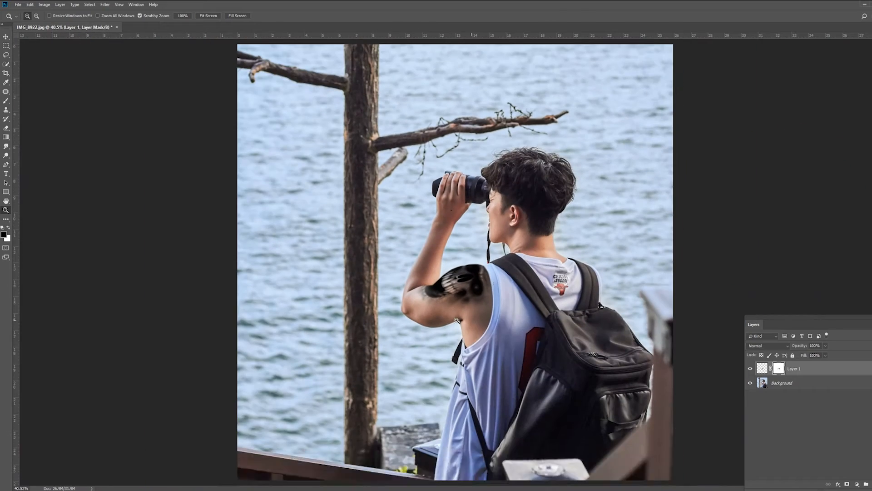
{"action": "left_click_drag", "start_coordinate": [460, 268], "coordinate": [508, 281]}
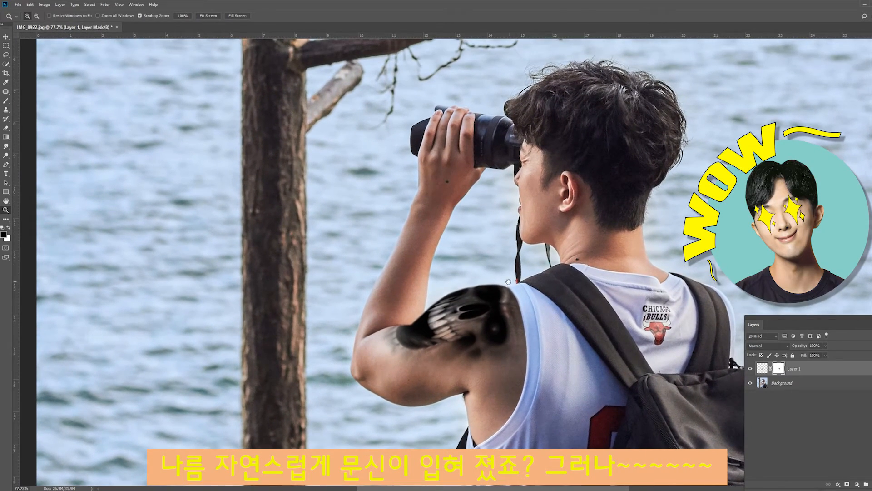
{"action": "left_click", "coordinate": [767, 370]}
{"action": "left_click", "coordinate": [750, 369]}
{"action": "left_click", "coordinate": [750, 368]}
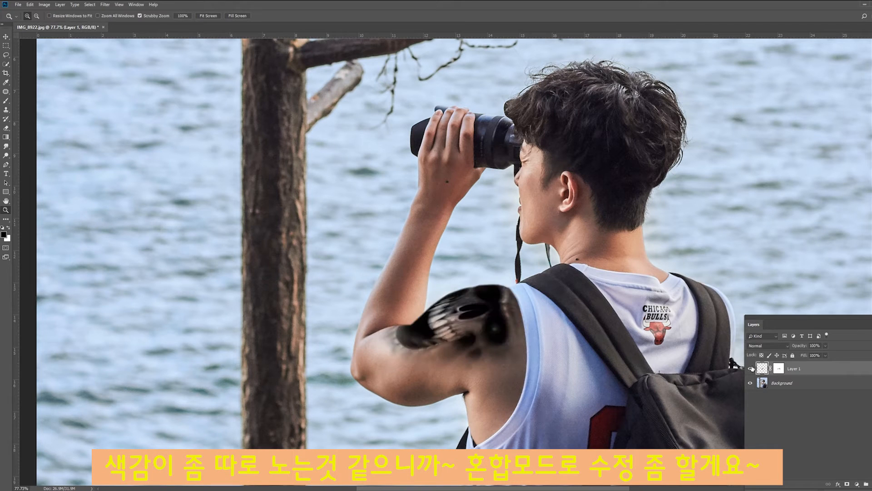
Set the skull layer's blend mode to Soft Light after comparing Overlay and Hard Light, and check the layer's effect on the arm
{"action": "left_click", "coordinate": [771, 346]}
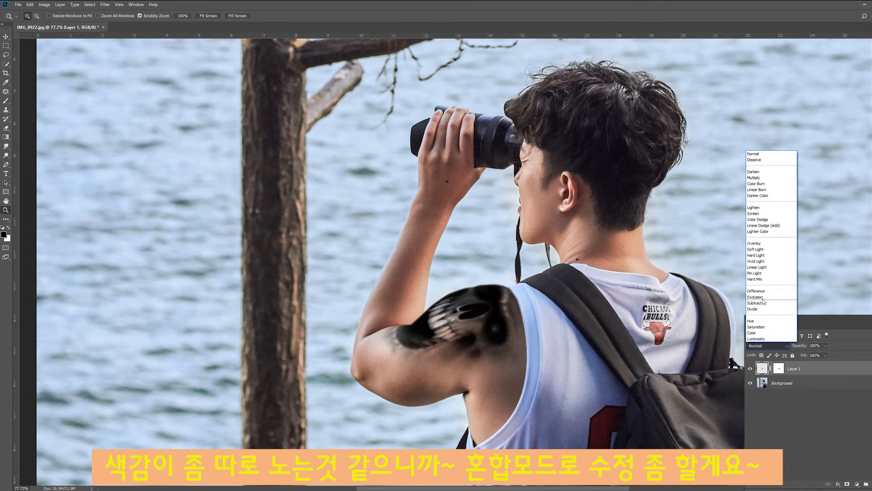
{"action": "left_click", "coordinate": [762, 255]}
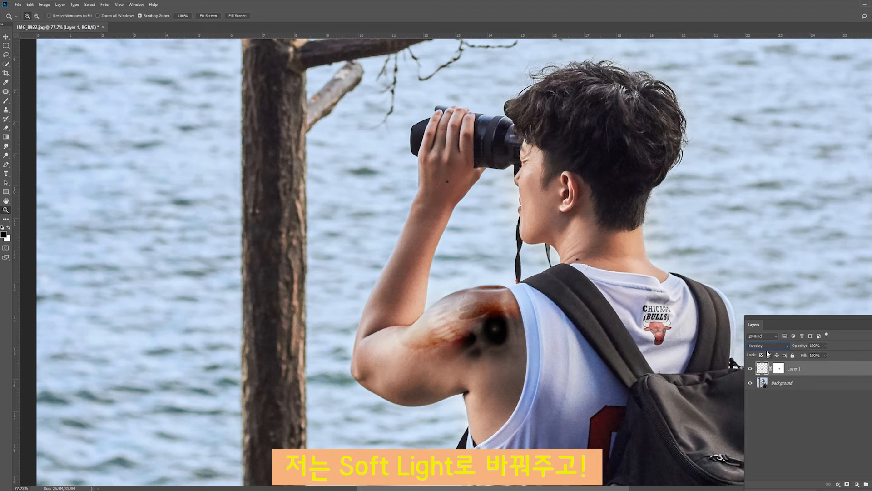
{"action": "scroll", "coordinate": [768, 349], "scroll_direction": "down", "scroll_amount": 1}
{"action": "scroll", "coordinate": [768, 349], "scroll_direction": "down", "scroll_amount": 1}
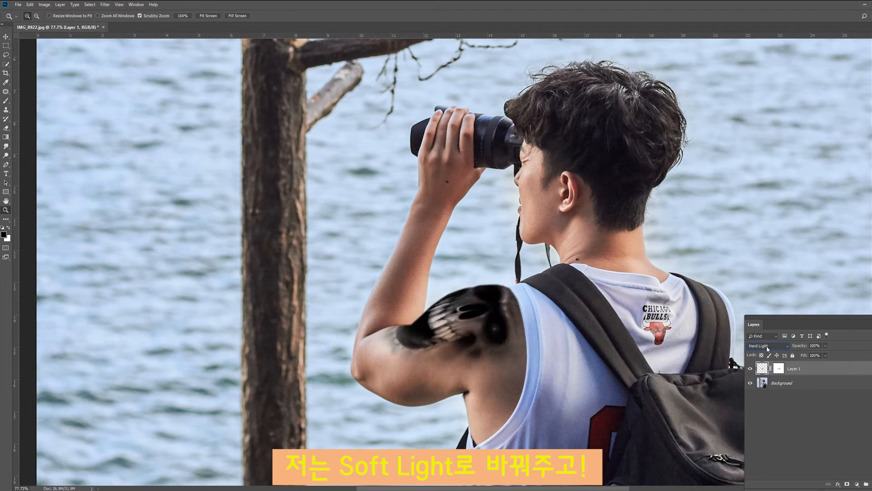
{"action": "scroll", "coordinate": [768, 349], "scroll_direction": "up", "scroll_amount": 1}
{"action": "scroll", "coordinate": [768, 349], "scroll_direction": "down", "scroll_amount": 1}
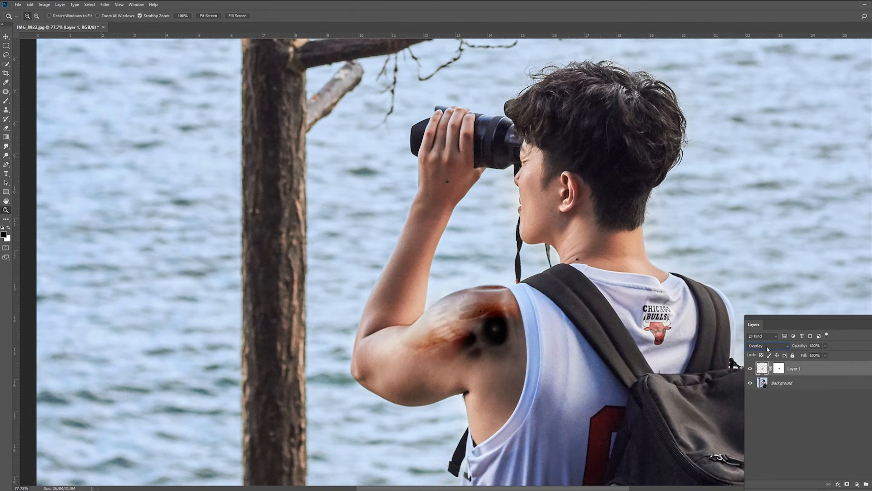
{"action": "scroll", "coordinate": [767, 348], "scroll_direction": "up", "scroll_amount": 1}
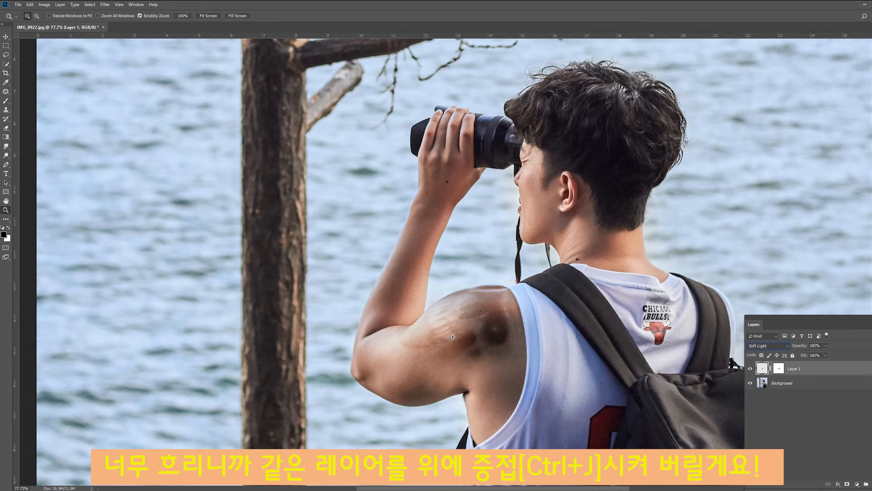
{"action": "left_click", "coordinate": [751, 369]}
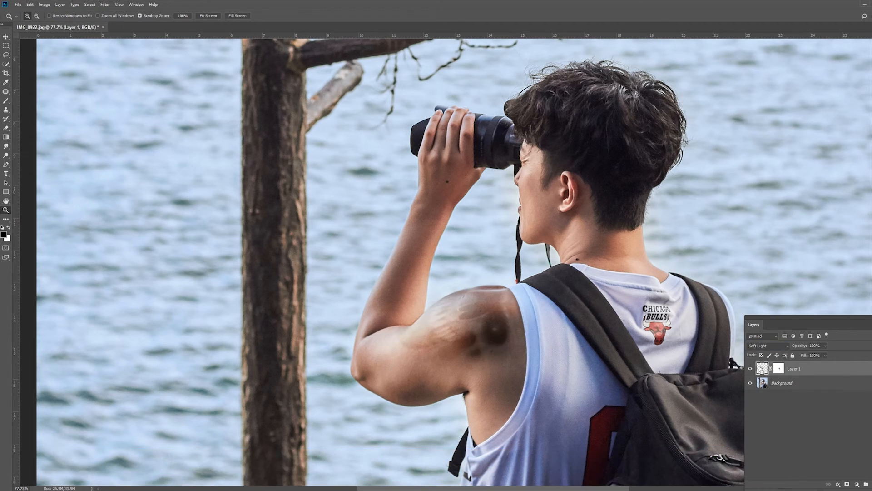
Duplicate the Soft Light skull layer twice to strengthen the tattoo, and compare the arm with and without the top copy
{"action": "key", "text": "ctrl+j"}
{"action": "key", "text": "ctrl+j"}
{"action": "left_click", "coordinate": [751, 368]}
{"action": "left_click", "coordinate": [750, 368]}
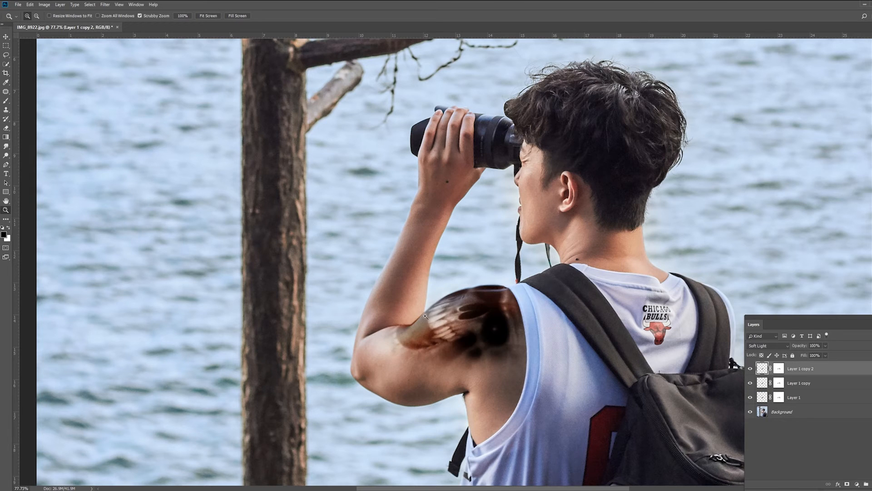
Change the top skull copy's blend mode back to Normal and lower its opacity to 54%
{"action": "left_click_drag", "start_coordinate": [425, 316], "coordinate": [423, 309]}
{"action": "left_click_drag", "start_coordinate": [426, 247], "coordinate": [457, 248]}
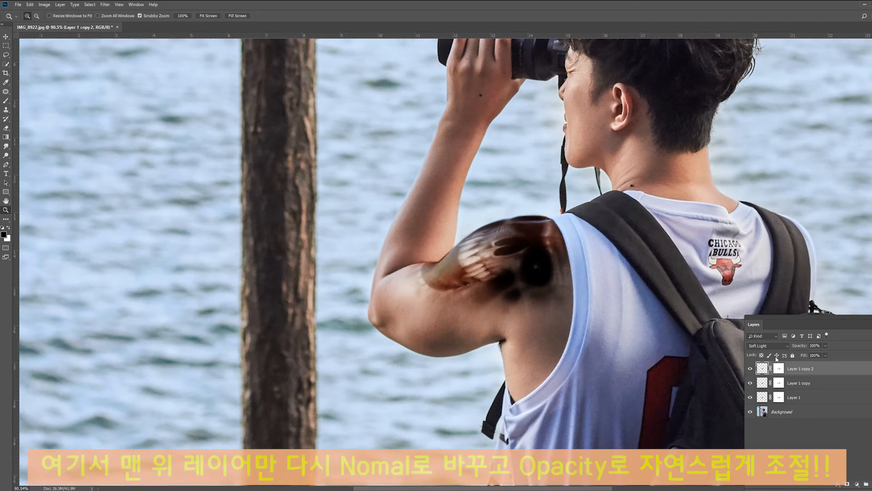
{"action": "left_click", "coordinate": [768, 346]}
{"action": "left_click", "coordinate": [758, 154]}
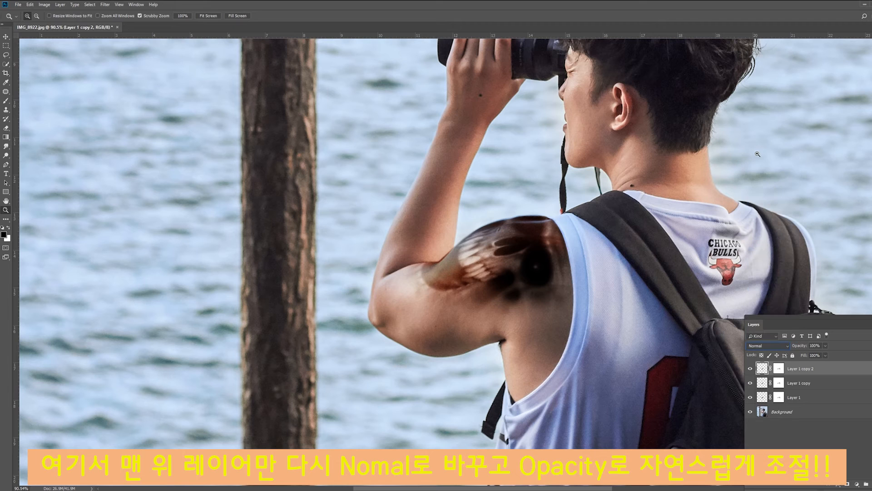
{"action": "left_click", "coordinate": [824, 346]}
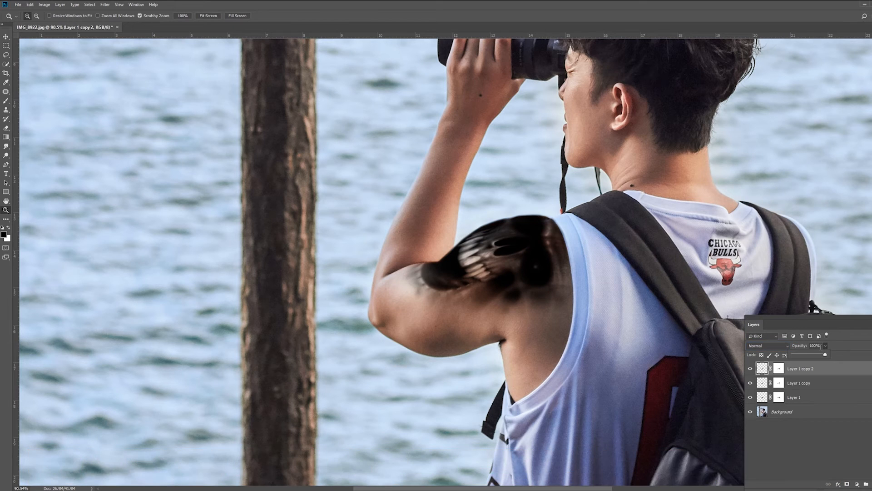
{"action": "left_click_drag", "start_coordinate": [802, 355], "coordinate": [812, 356]}
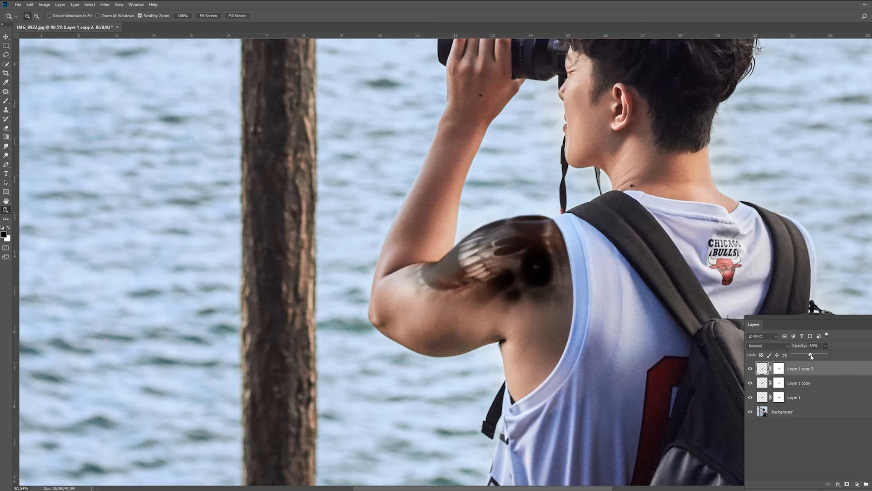
{"action": "left_click", "coordinate": [645, 343]}
{"action": "left_click", "coordinate": [537, 256], "text": "alt"}
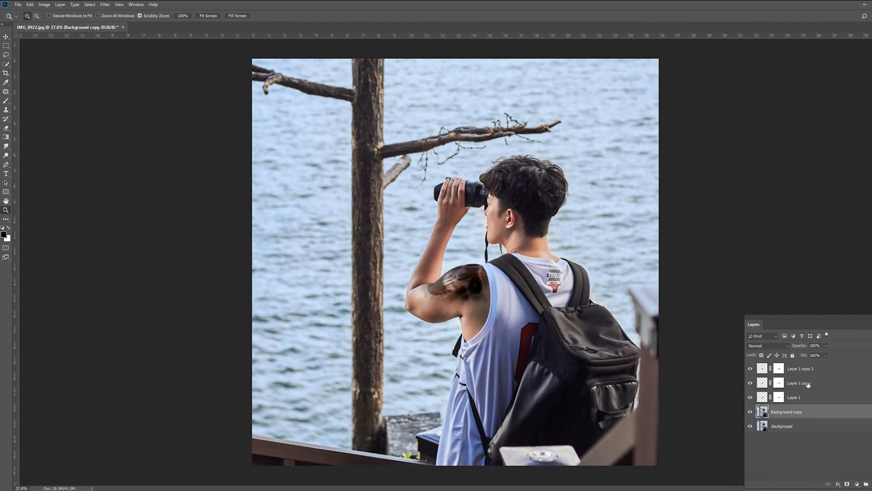
Merge the three skull layers with the background copy into one layer and add a layer mask to it
{"action": "left_click", "coordinate": [799, 368], "text": "shift"}
{"action": "key", "text": "ctrl+e"}
{"action": "left_click_drag", "start_coordinate": [427, 284], "coordinate": [483, 298]}
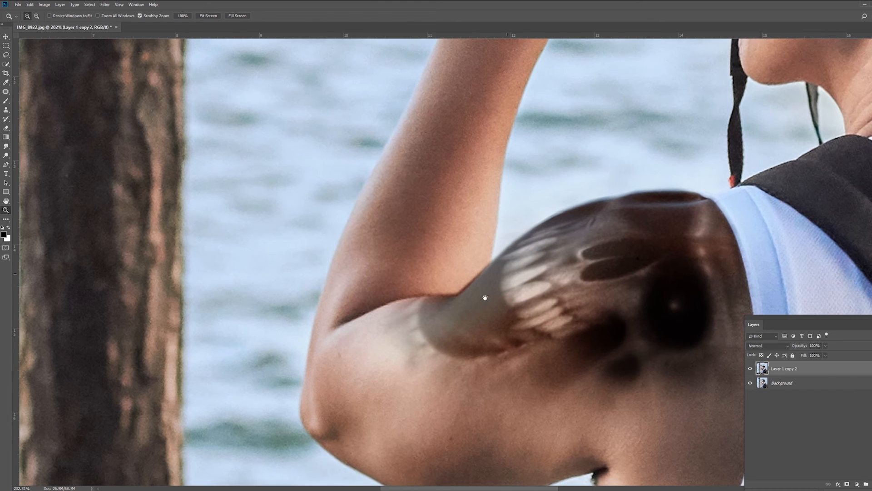
{"action": "left_click", "coordinate": [847, 484]}
Touch up the merged layer's mask with a small brush along the upper-arm edge near the elbow crease
{"action": "key", "text": "b"}
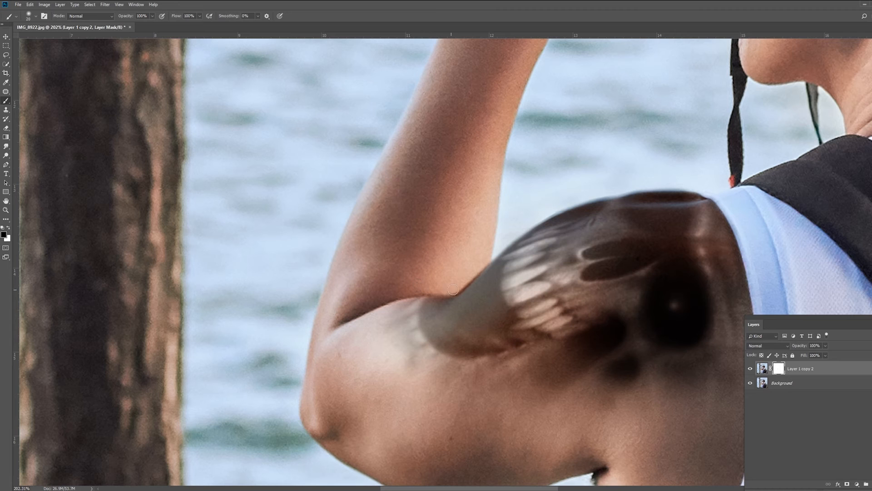
{"action": "key", "text": "x"}
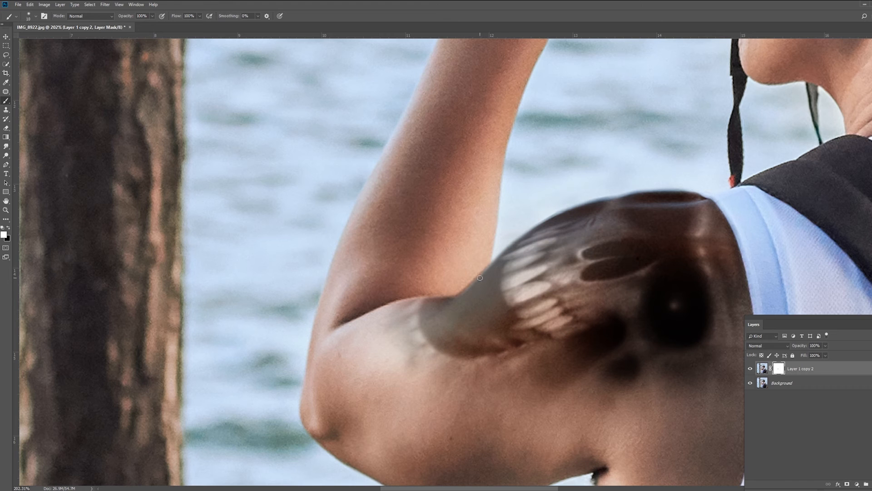
{"action": "key", "text": "z"}
{"action": "left_click_drag", "start_coordinate": [468, 281], "coordinate": [396, 281]}
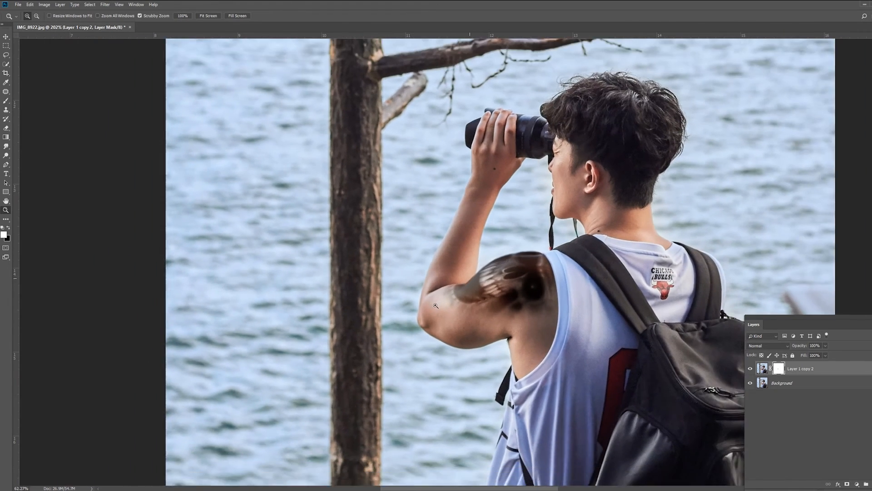
{"action": "left_click_drag", "start_coordinate": [396, 282], "coordinate": [375, 281]}
Select the merged layer's image and compare the whole photo with and without the tattoo
{"action": "left_click", "coordinate": [798, 426]}
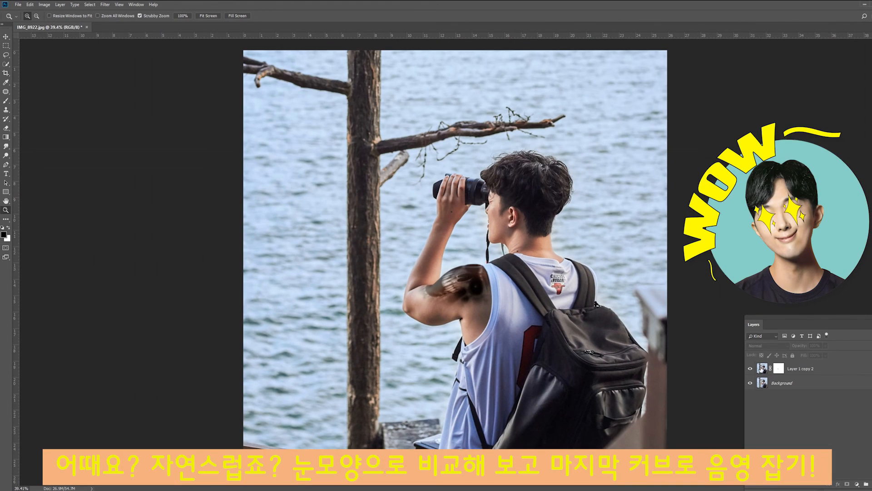
{"action": "left_click", "coordinate": [763, 369]}
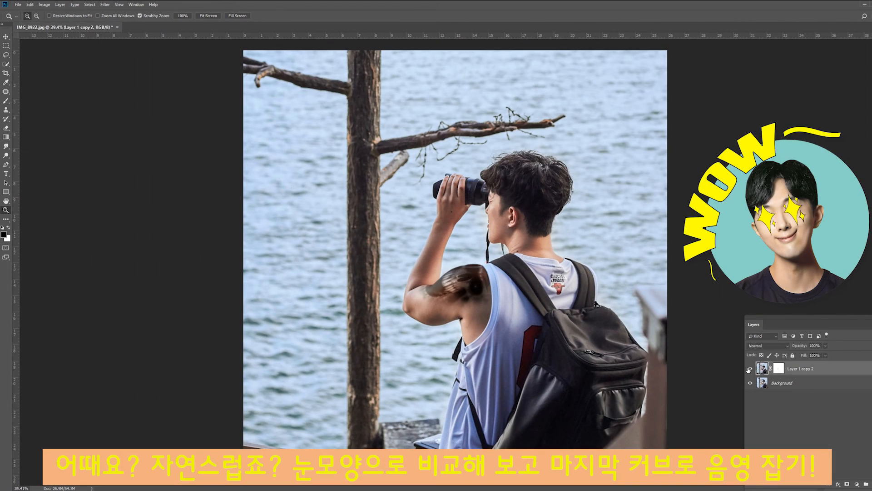
{"action": "left_click", "coordinate": [750, 369]}
{"action": "left_click", "coordinate": [750, 369]}
{"action": "left_click", "coordinate": [750, 369]}
{"action": "left_click", "coordinate": [750, 369]}
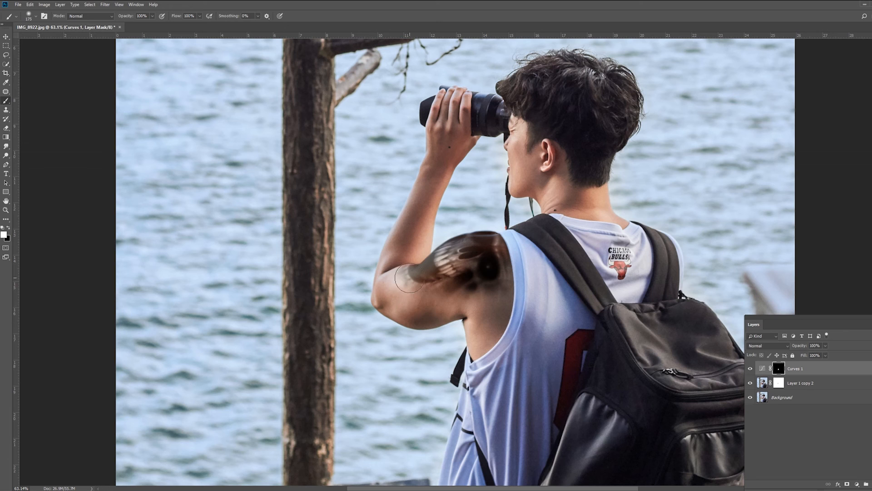
Compare the arm with and without the Curves shading, and merge the Curves adjustment with the tattoo layer into one layer
{"action": "left_click", "coordinate": [750, 369]}
{"action": "left_click", "coordinate": [820, 397]}
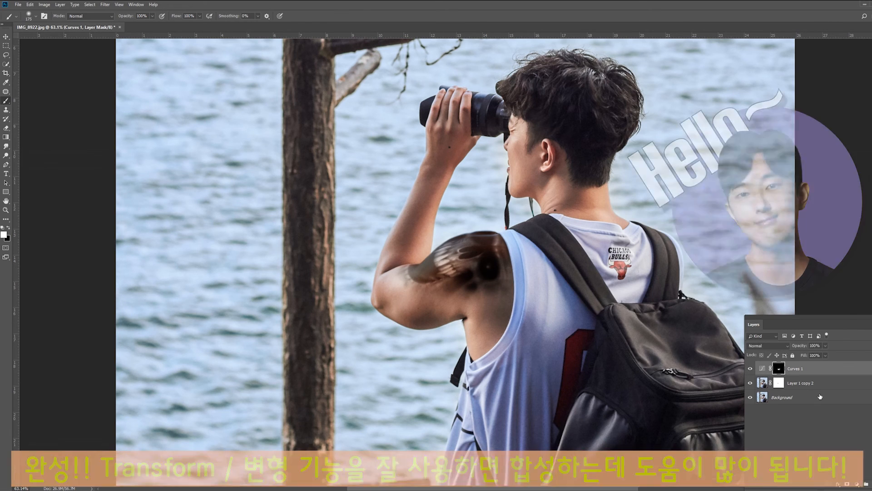
{"action": "left_click", "coordinate": [812, 386]}
{"action": "left_click", "coordinate": [815, 372]}
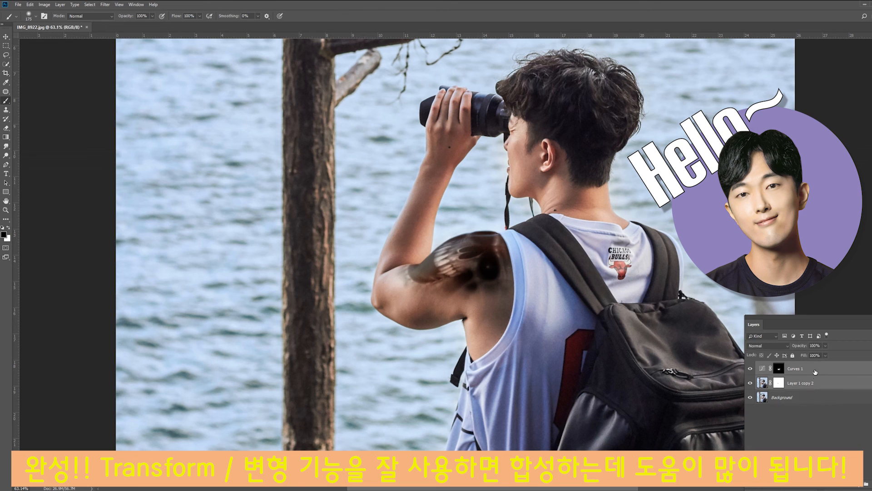
{"action": "left_click", "coordinate": [814, 374]}
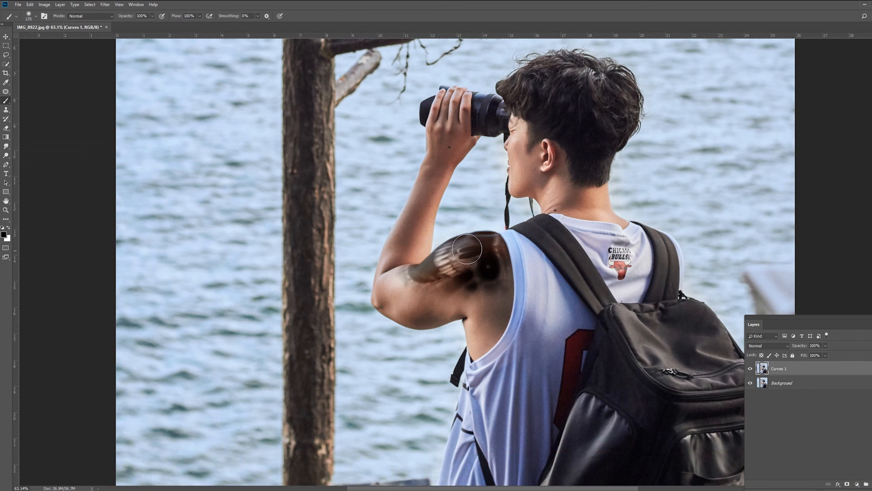